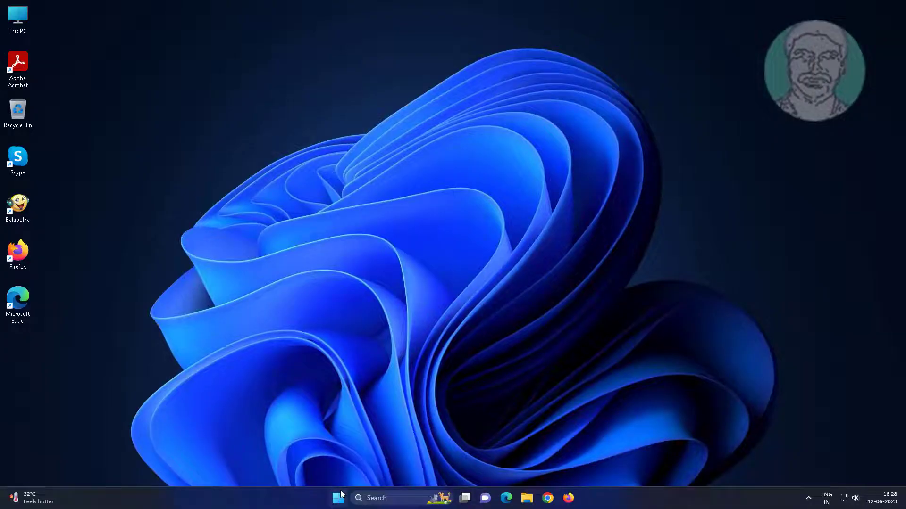
Step: Open Windows Settings and go to System > Troubleshoot > Other troubleshooters
click(338, 497)
click(340, 264)
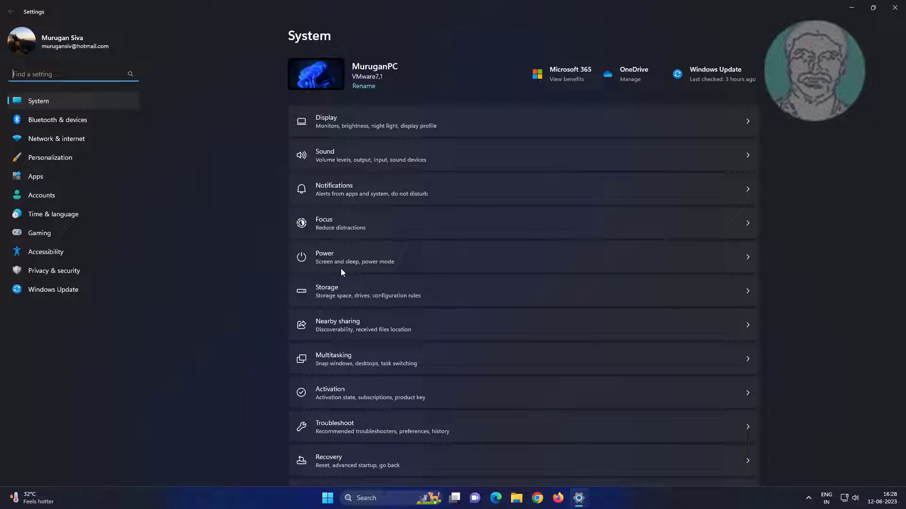
click(373, 425)
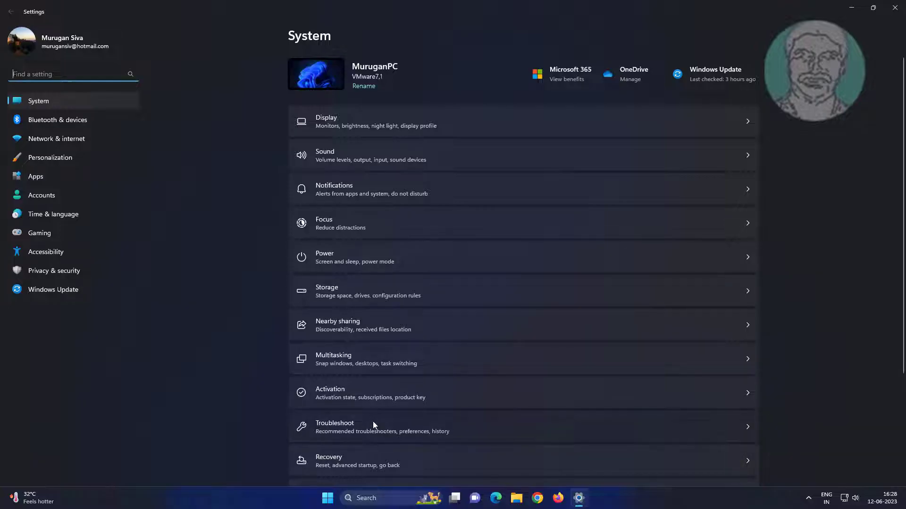
click(369, 150)
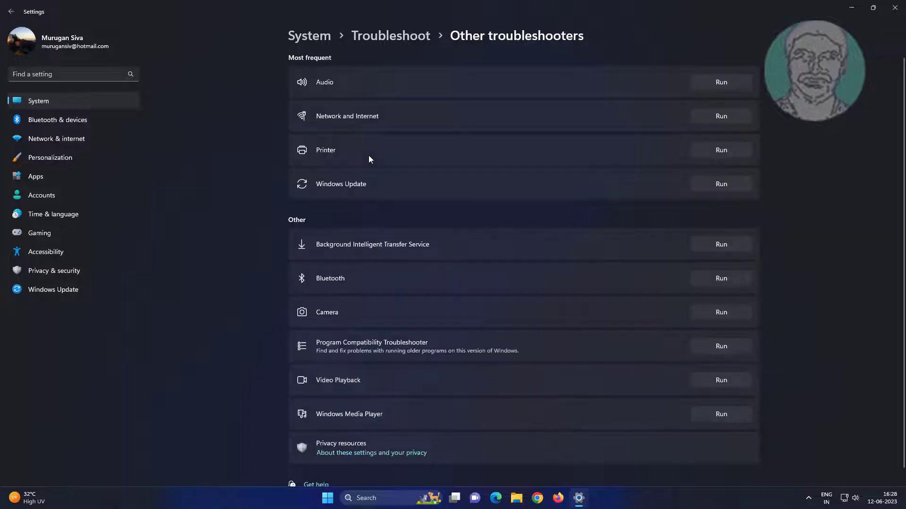
Step: Run the Printer troubleshooter, answer No to the power-cycle fix, and allow diagnostics
click(721, 151)
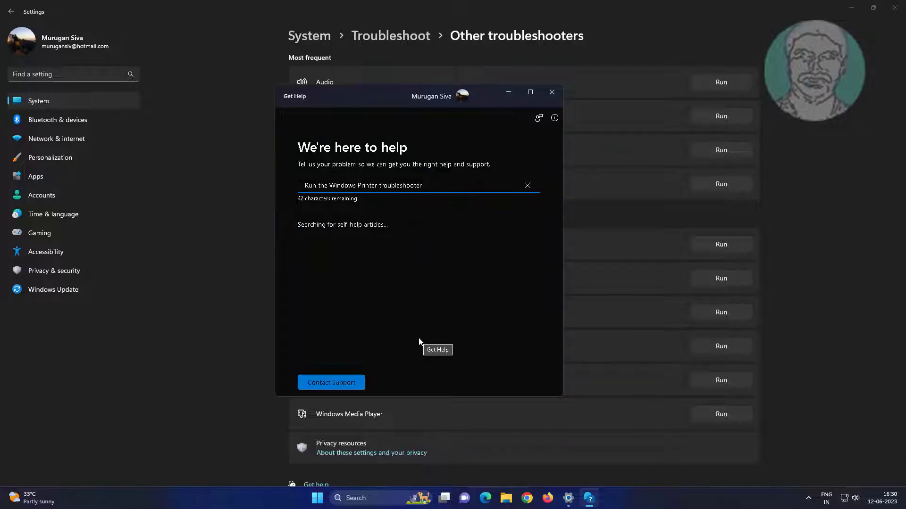
click(423, 328)
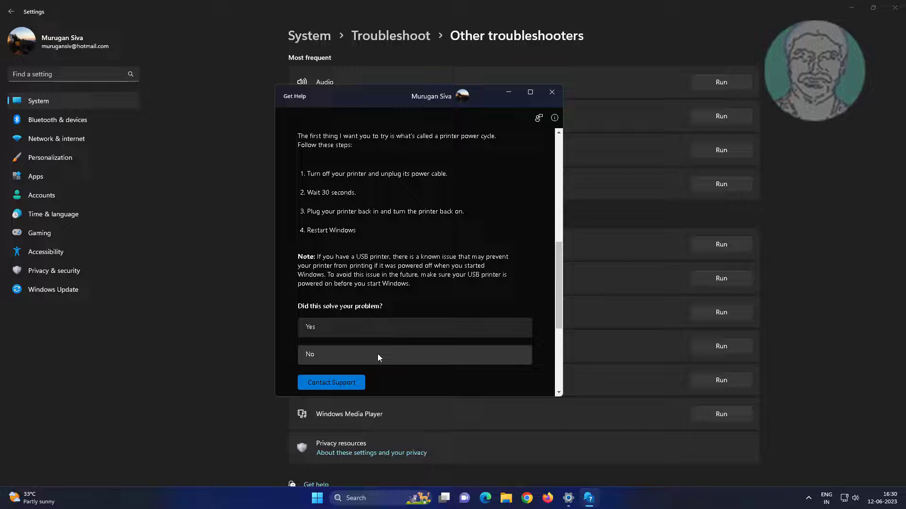
click(378, 355)
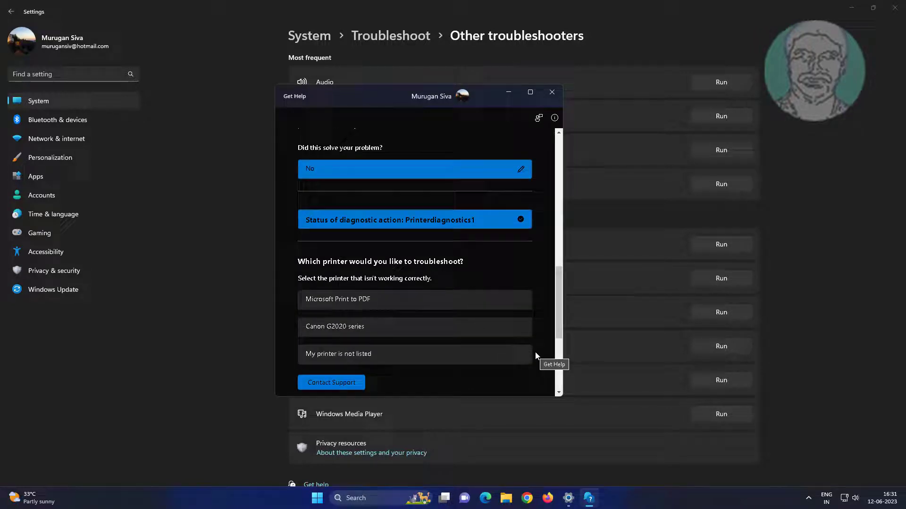
Step: Troubleshoot the Canon G2020 series as default printer, confirm the fix worked, and close Get Help
click(371, 328)
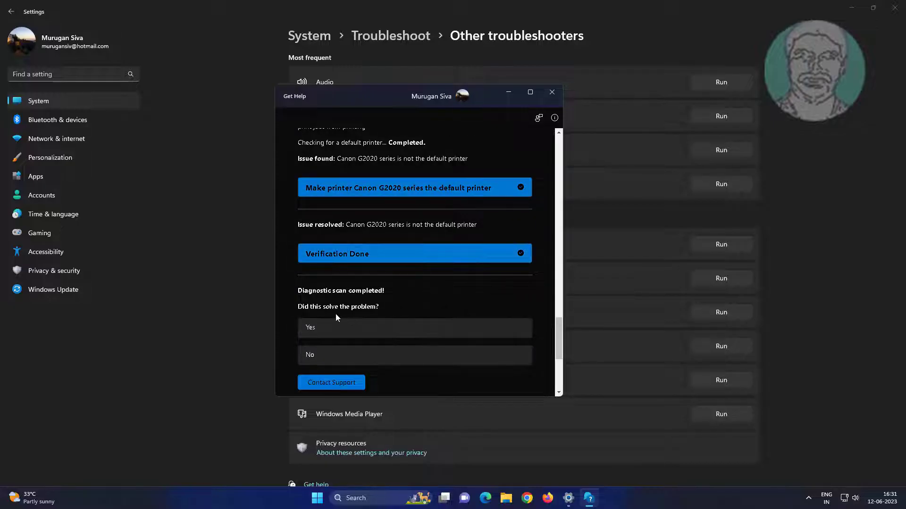
click(342, 330)
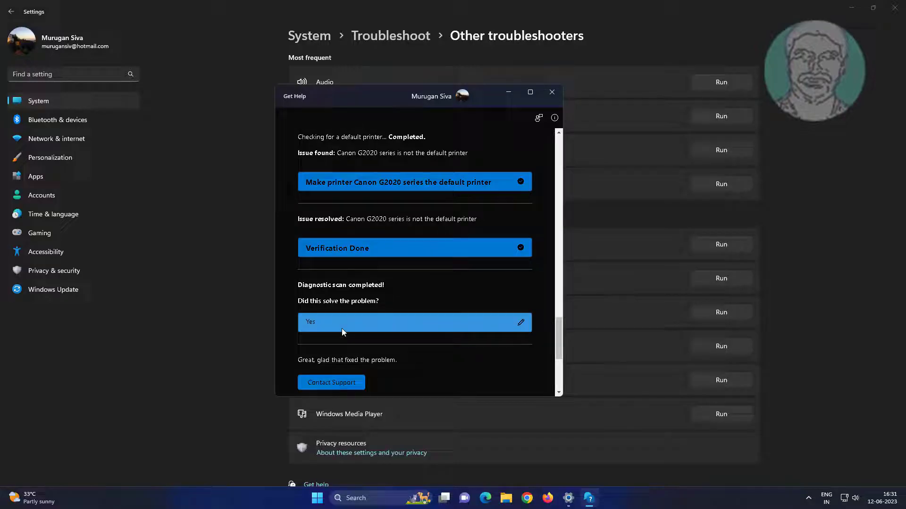
click(553, 93)
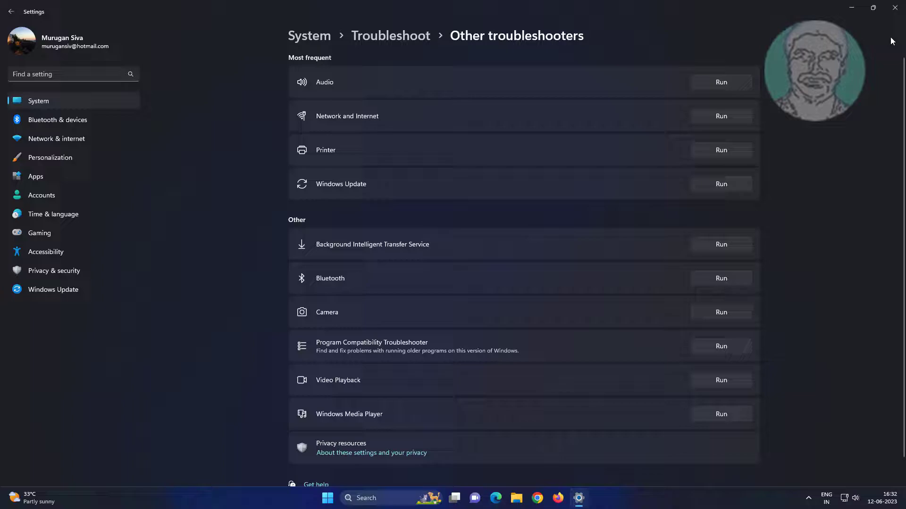
Step: Close Settings and search the taskbar for 'word' to find Word 2013
click(895, 8)
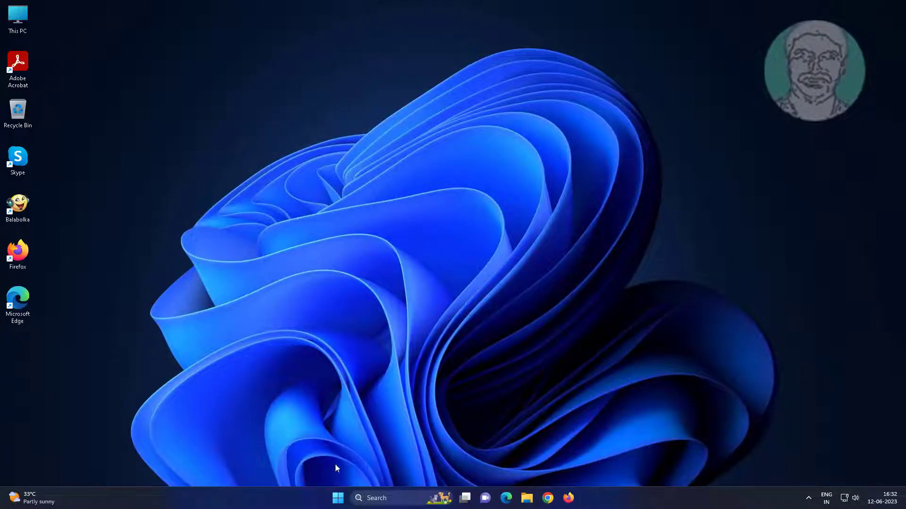
click(379, 501)
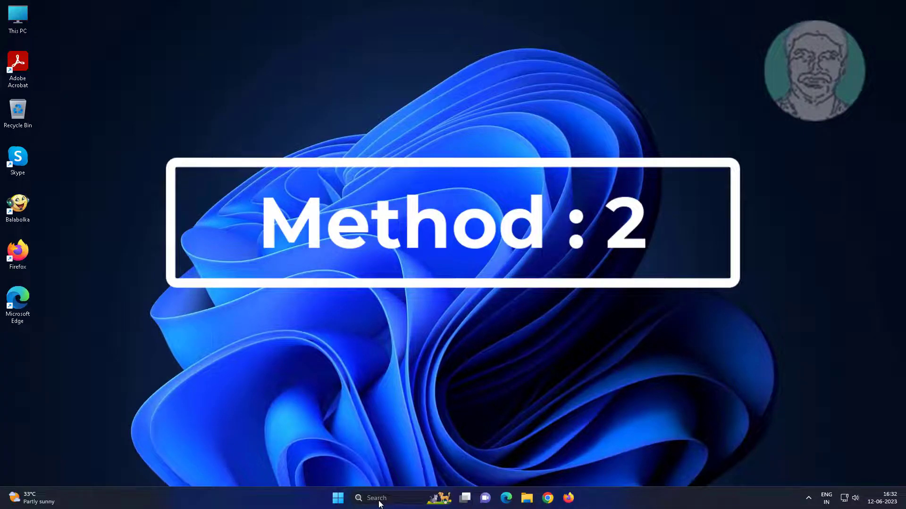
text(word)
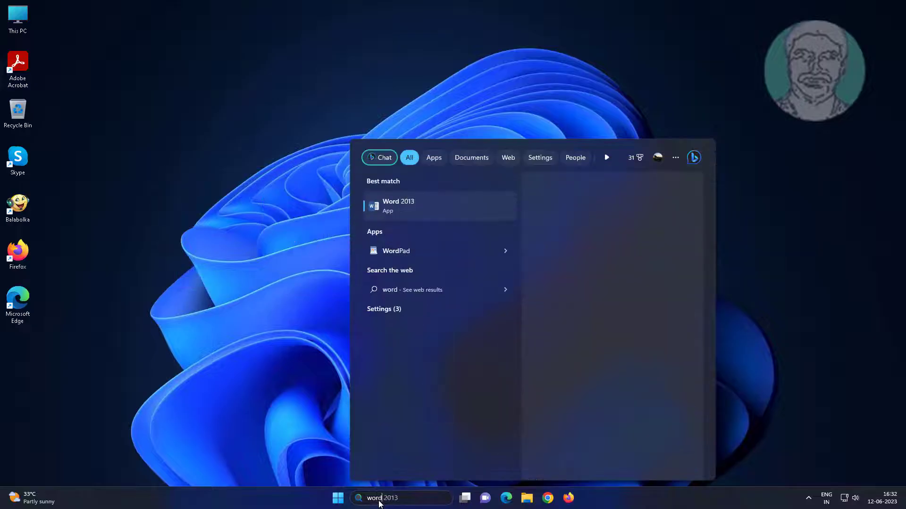
Step: Launch Word 2013, create a blank document, and show the Page Layout Margins presets
click(400, 203)
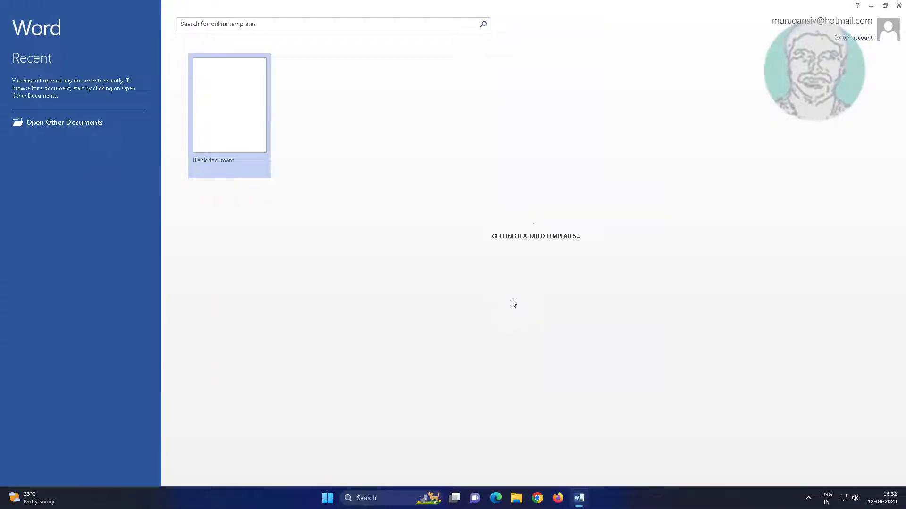
click(205, 99)
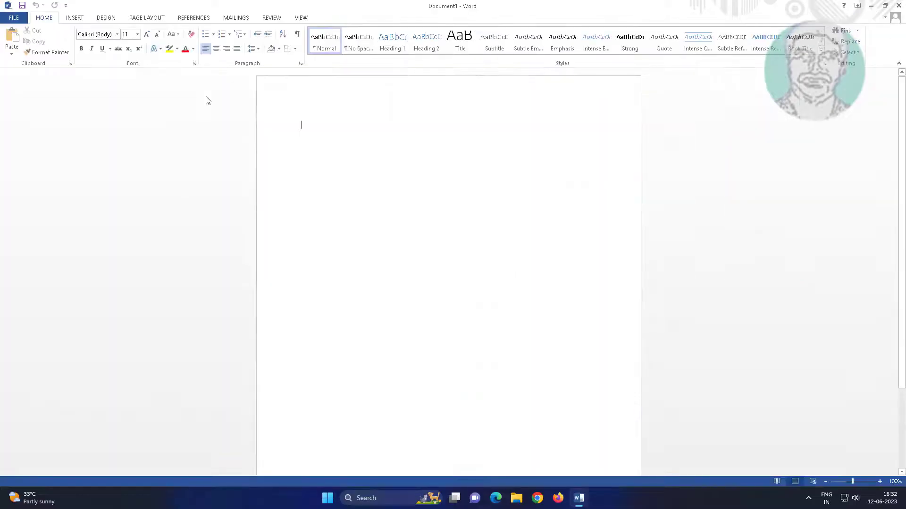
click(151, 19)
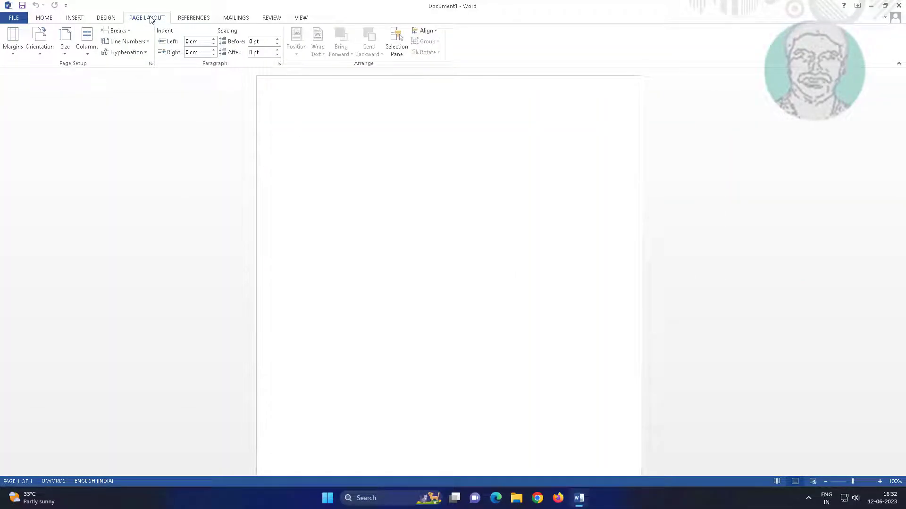
click(10, 49)
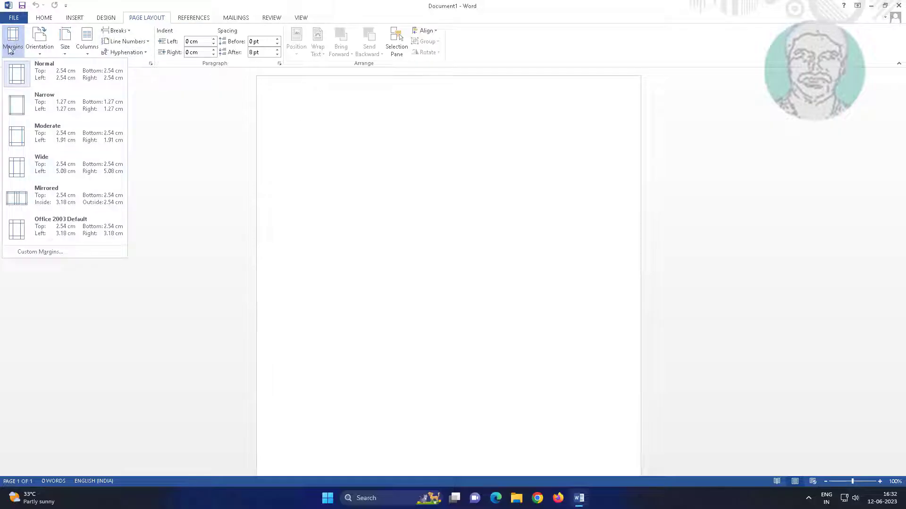
Step: Through Custom Margins' Paper tab, set the paper size to A4 (21 × 29.7 cm)
click(59, 255)
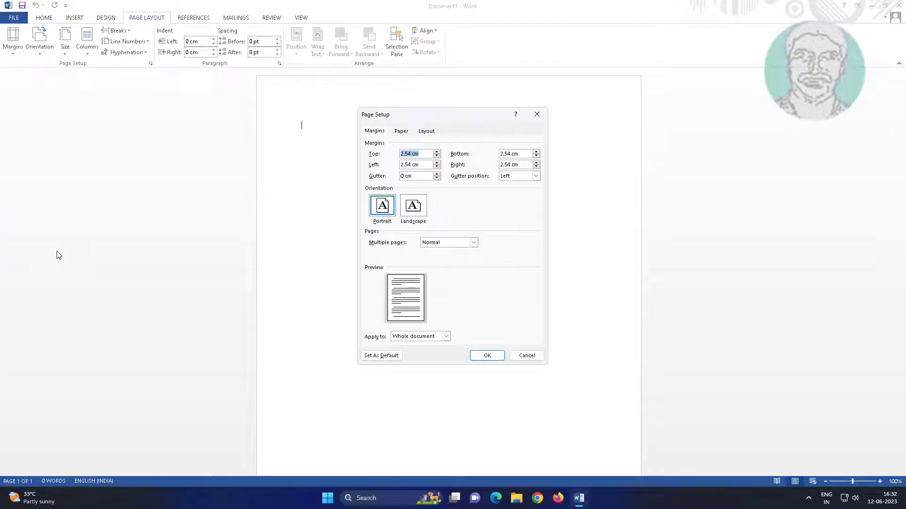
click(399, 134)
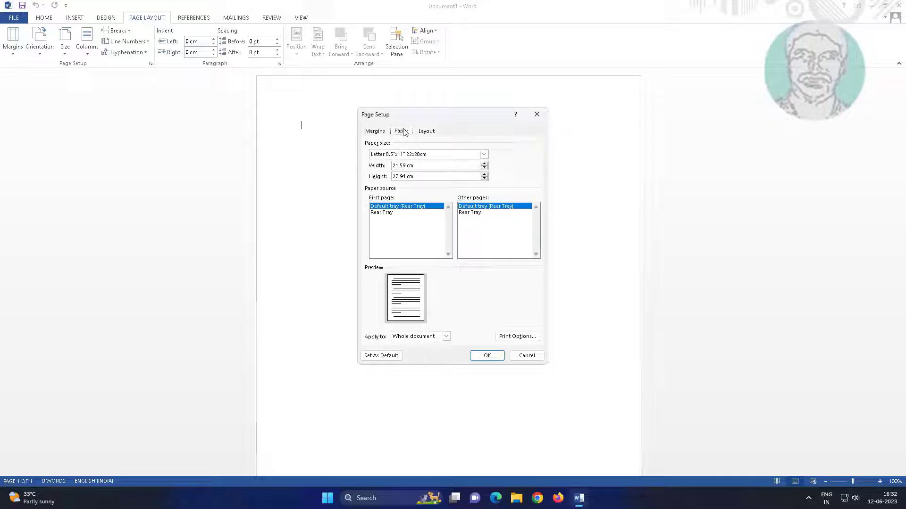
click(412, 154)
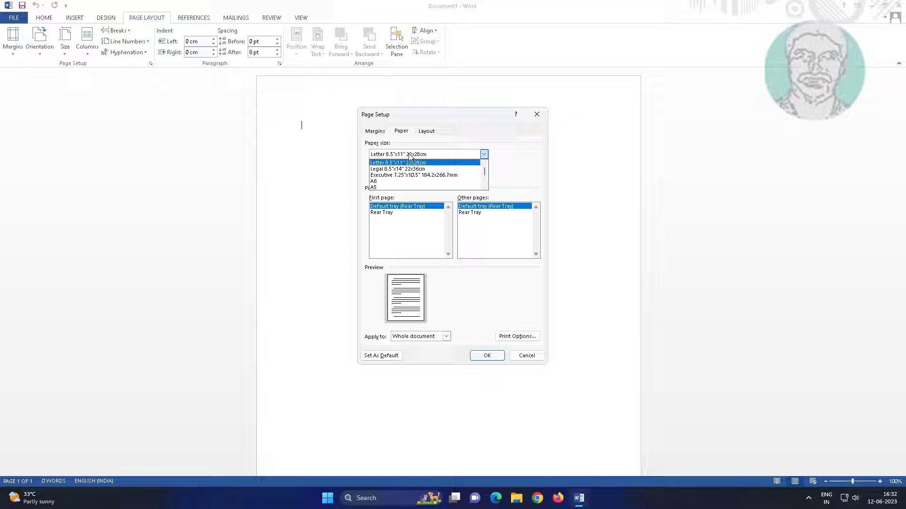
scroll(410, 180, down, 1)
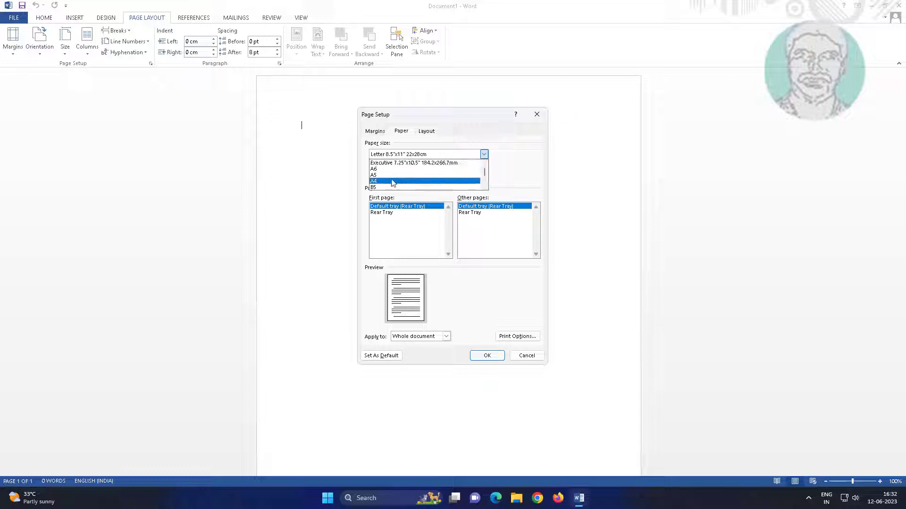
click(391, 181)
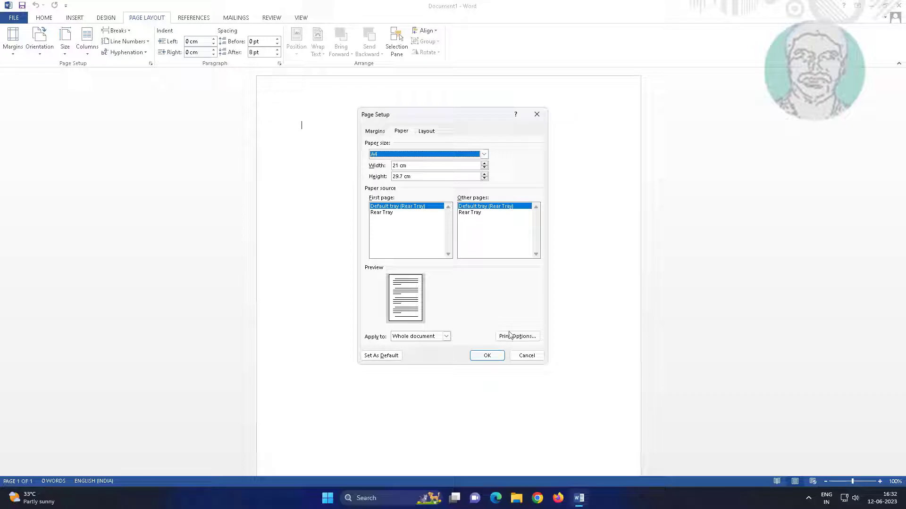
click(499, 359)
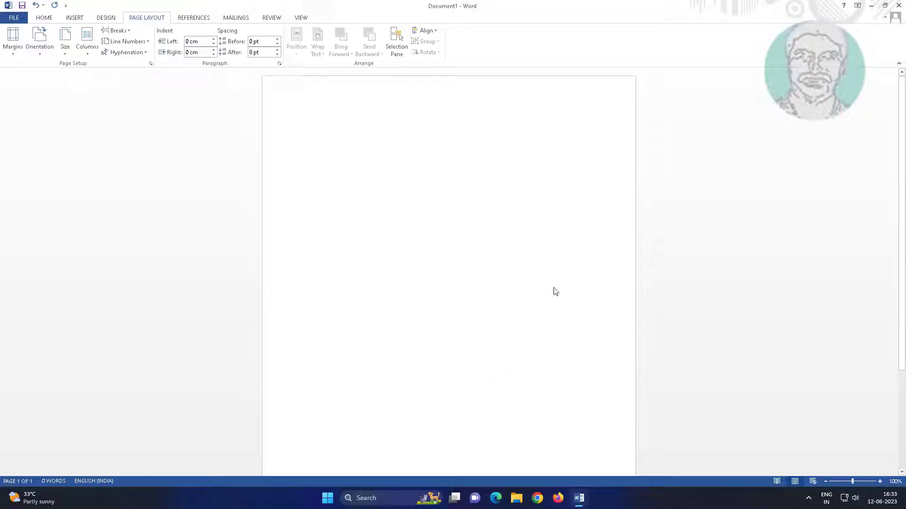
Step: Quit Word without saving, relaunch Word 2013 with a blank document, and show the Margins presets
click(898, 5)
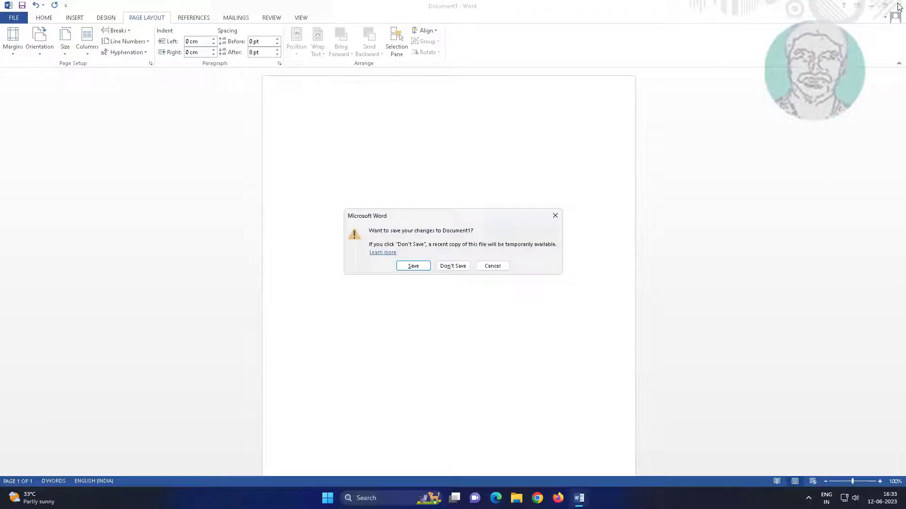
click(465, 267)
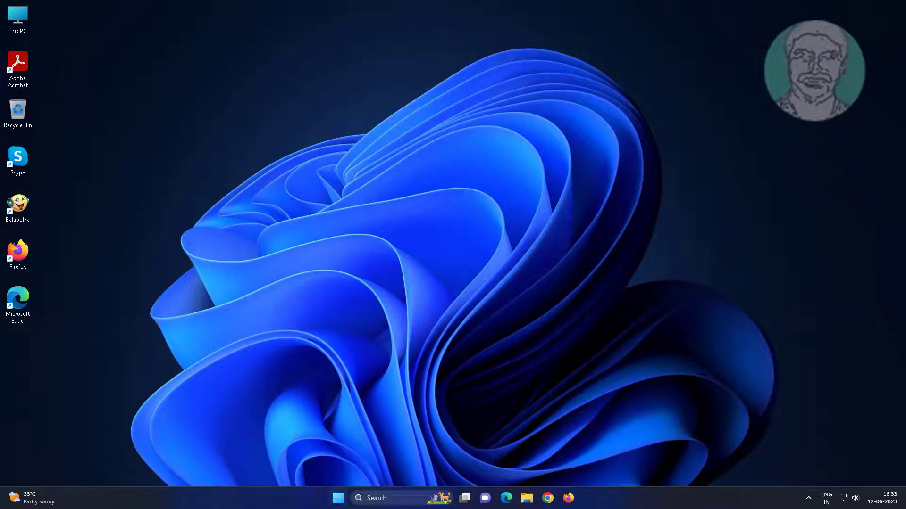
click(369, 499)
text(wo)
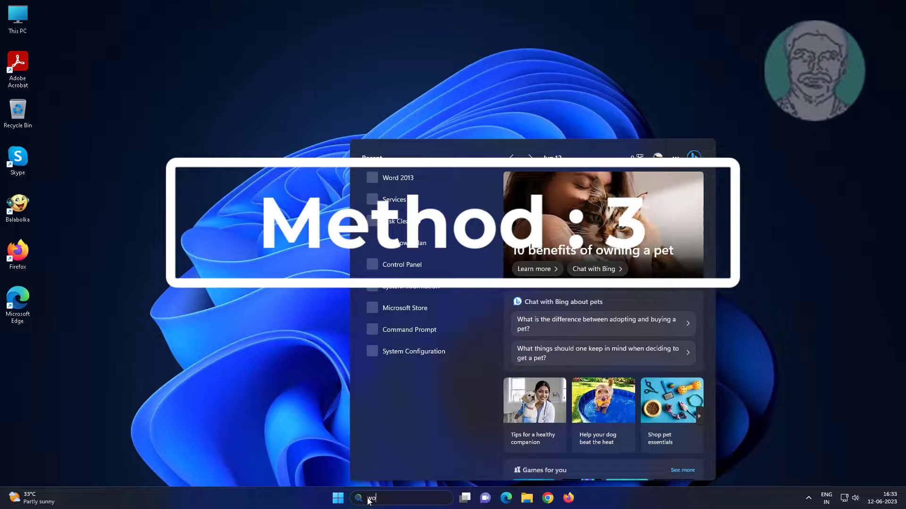
text(rd)
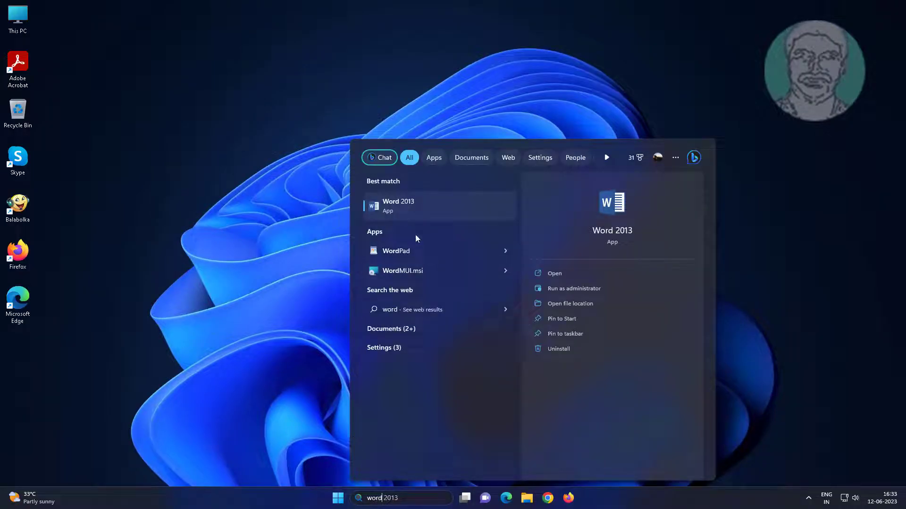
click(403, 211)
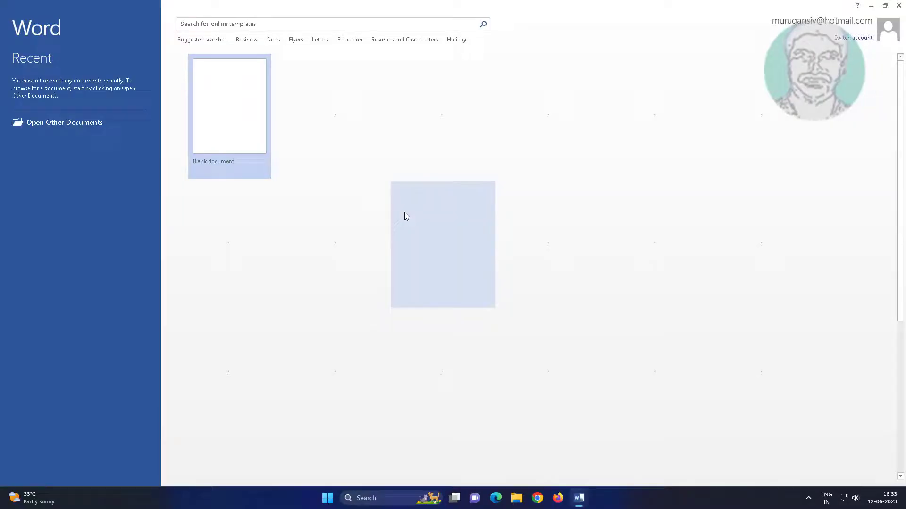
click(246, 112)
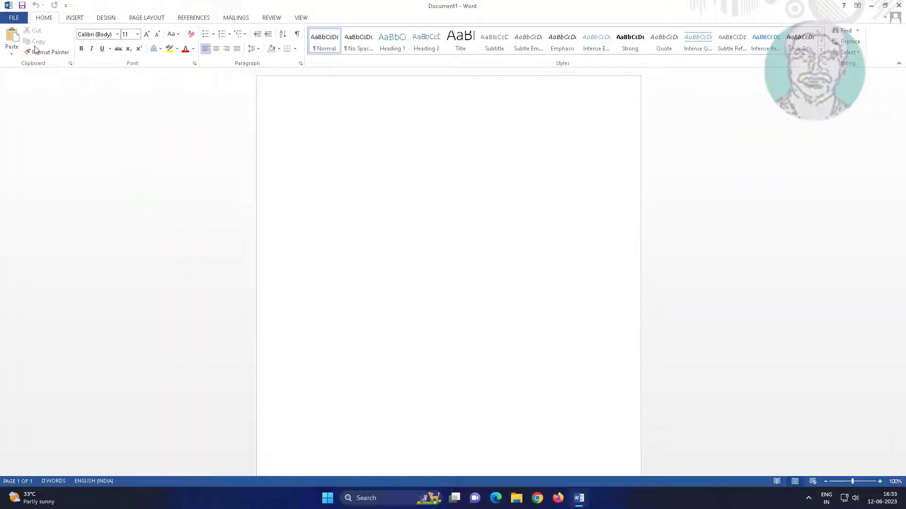
click(141, 18)
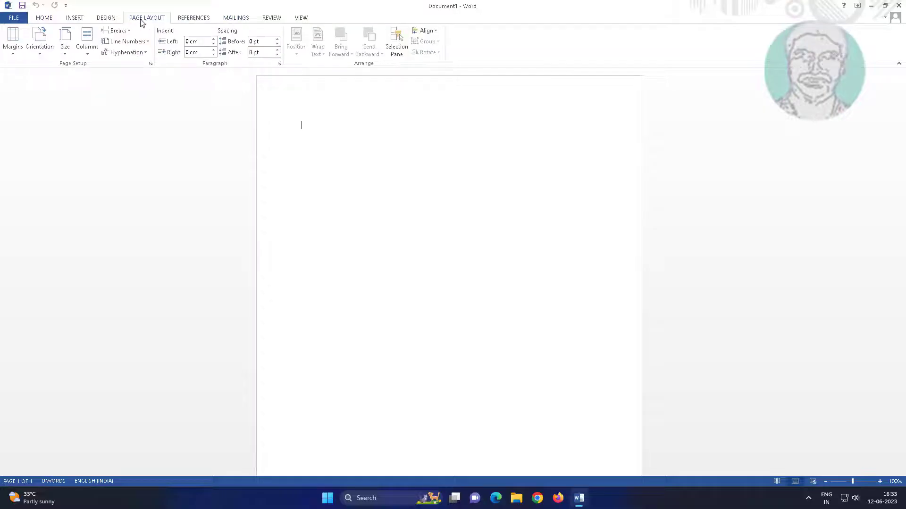
click(13, 37)
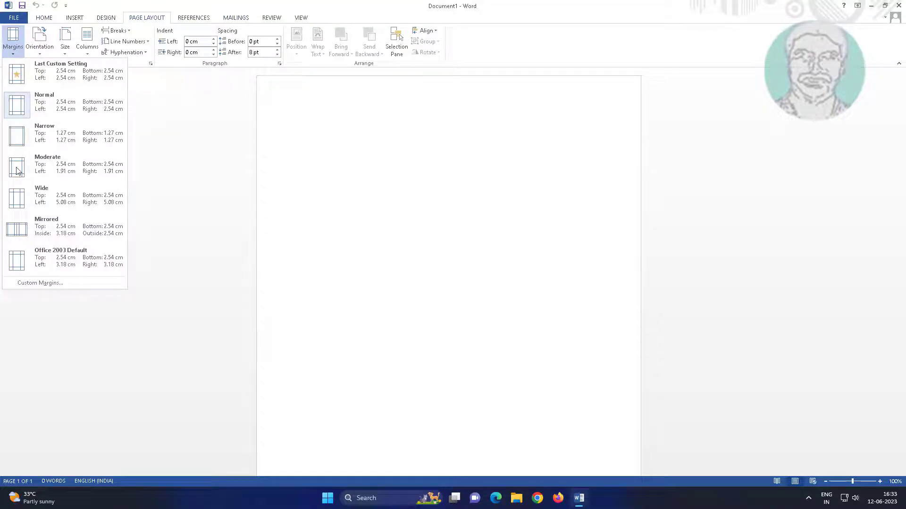
Step: In Custom Margins, lower the Left and Right margins to 0 cm
click(44, 284)
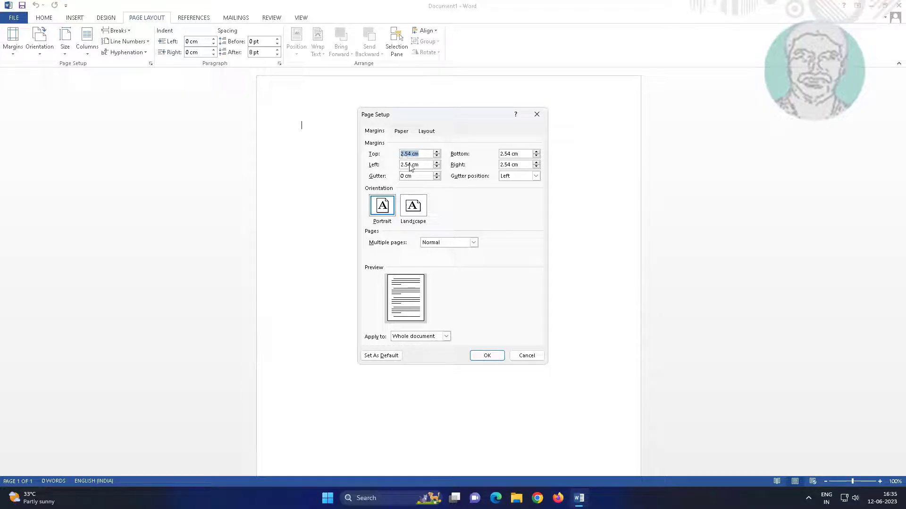
click(402, 168)
click(406, 167)
click(436, 166)
click(436, 162)
click(437, 163)
click(437, 167)
click(536, 167)
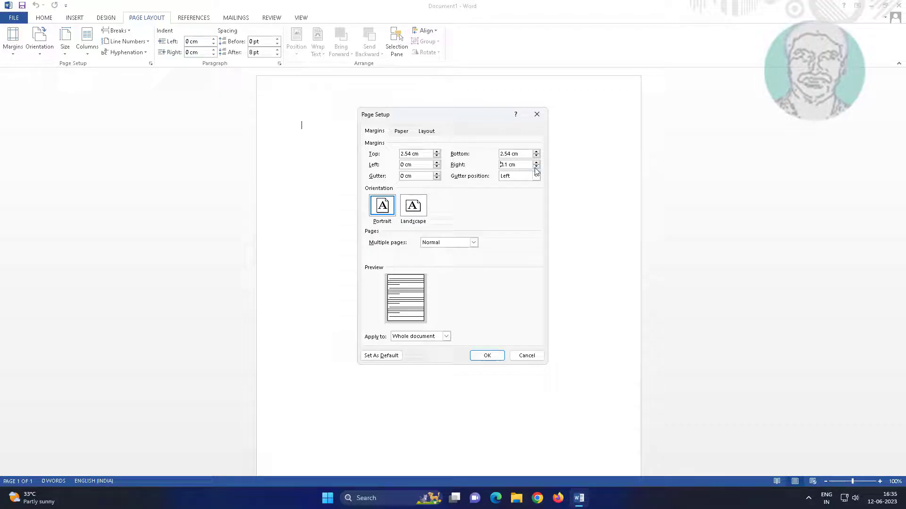
Step: Bring the Top and Bottom margins down to 0 cm
click(436, 157)
click(436, 156)
click(436, 157)
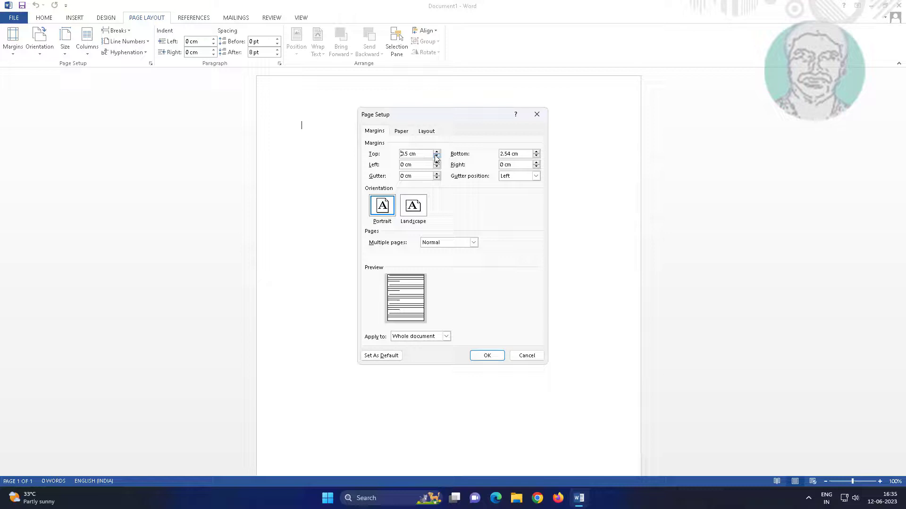
click(436, 157)
click(436, 156)
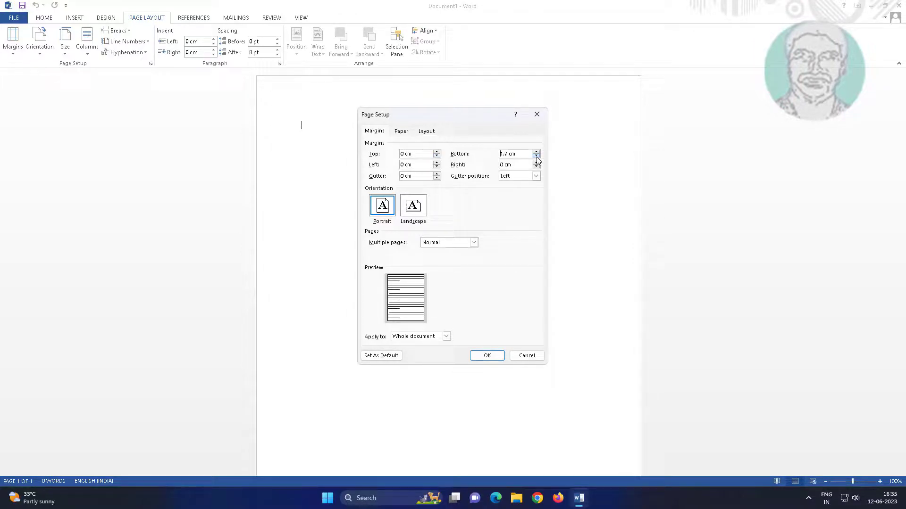
click(536, 159)
click(536, 159)
click(536, 158)
click(536, 158)
click(536, 158)
click(536, 158)
Step: Accept the zero margins, let Word fix them to left 0.35 cm and right 0.36 cm, and apply
click(495, 356)
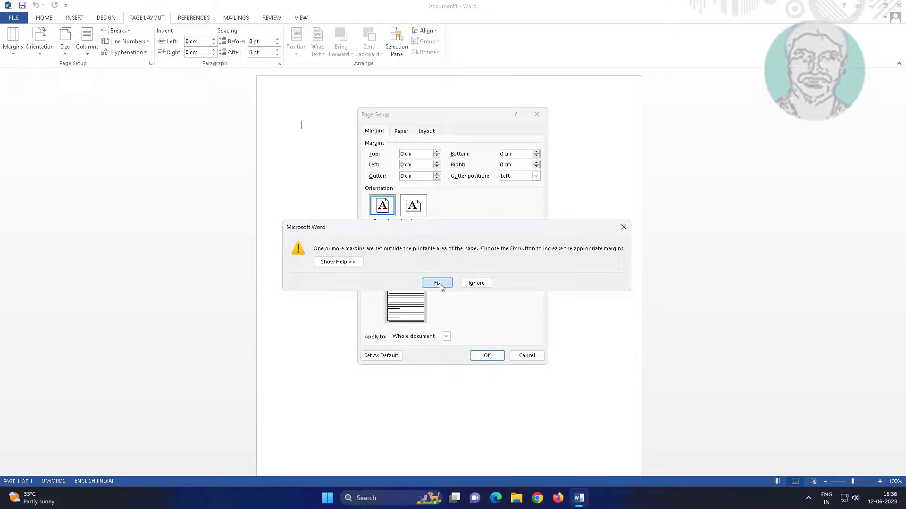
click(440, 285)
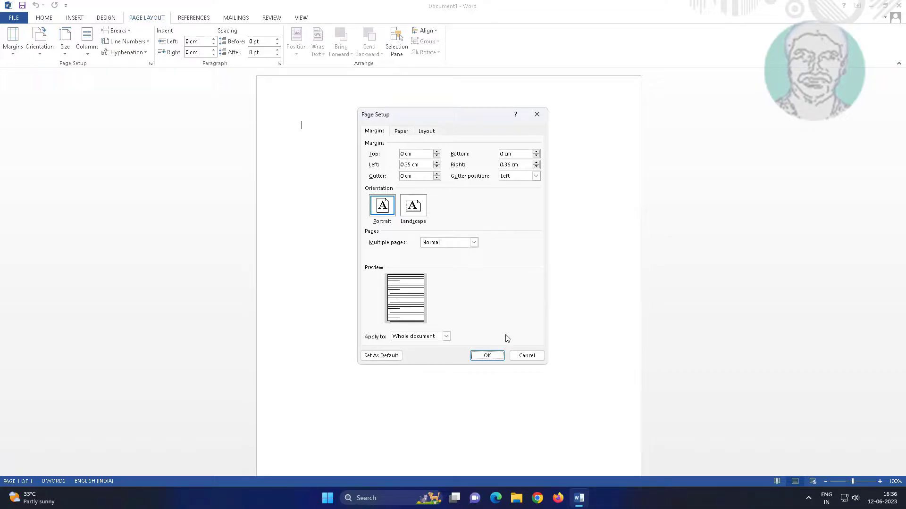
click(488, 360)
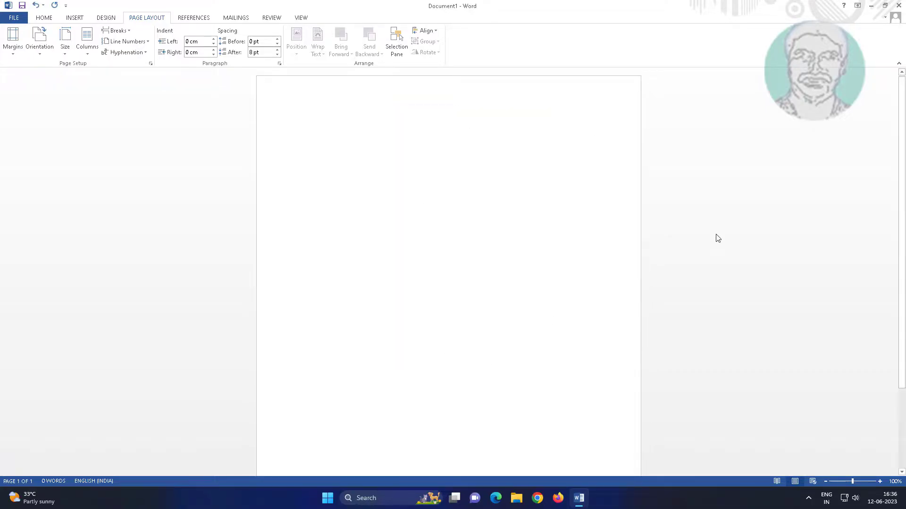
Step: Close the Word window, bringing up the save-changes prompt for Document1
click(898, 5)
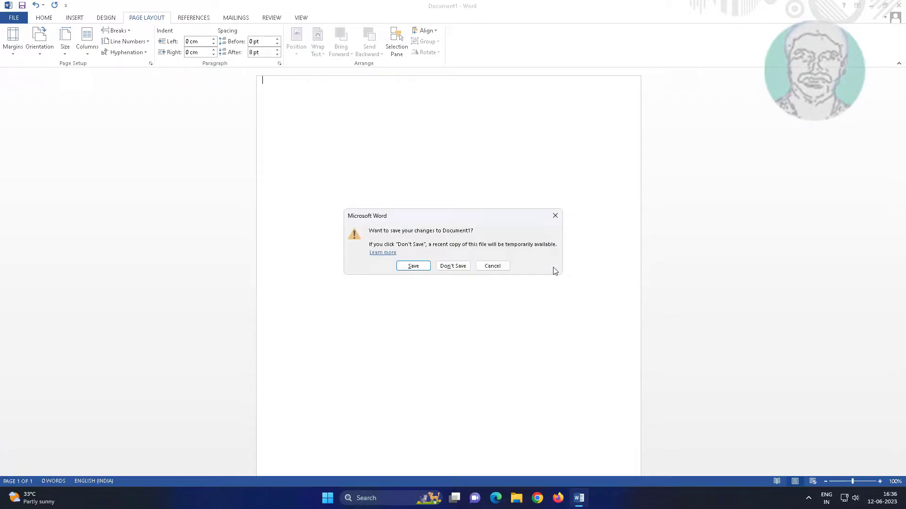